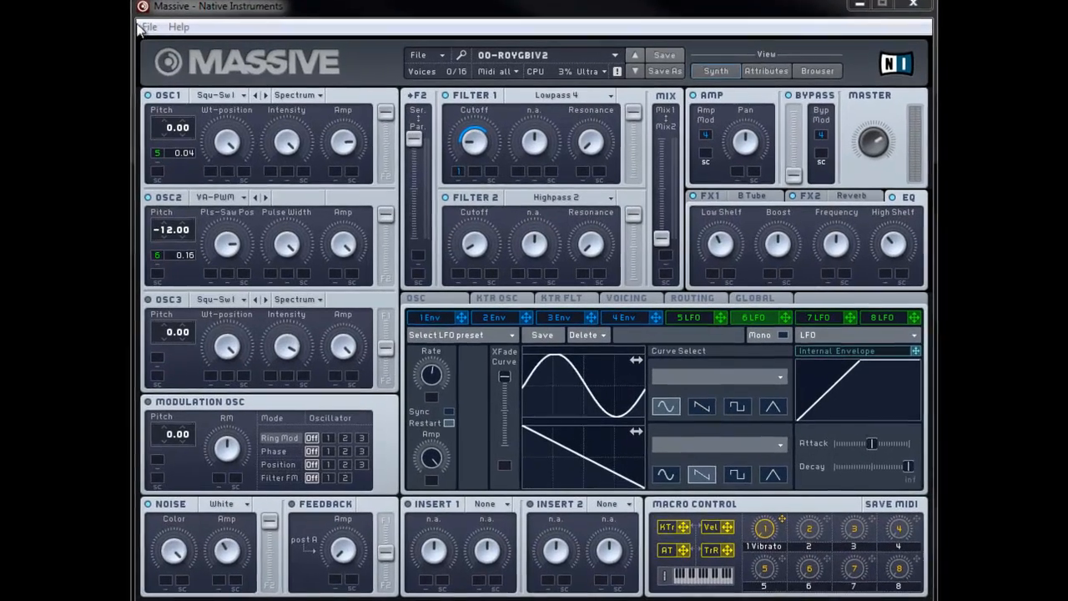
- Create a new sound and set oscillator 1 to the Square-Saw I wavetable, routed fully to filter 1
click(146, 27)
click(157, 40)
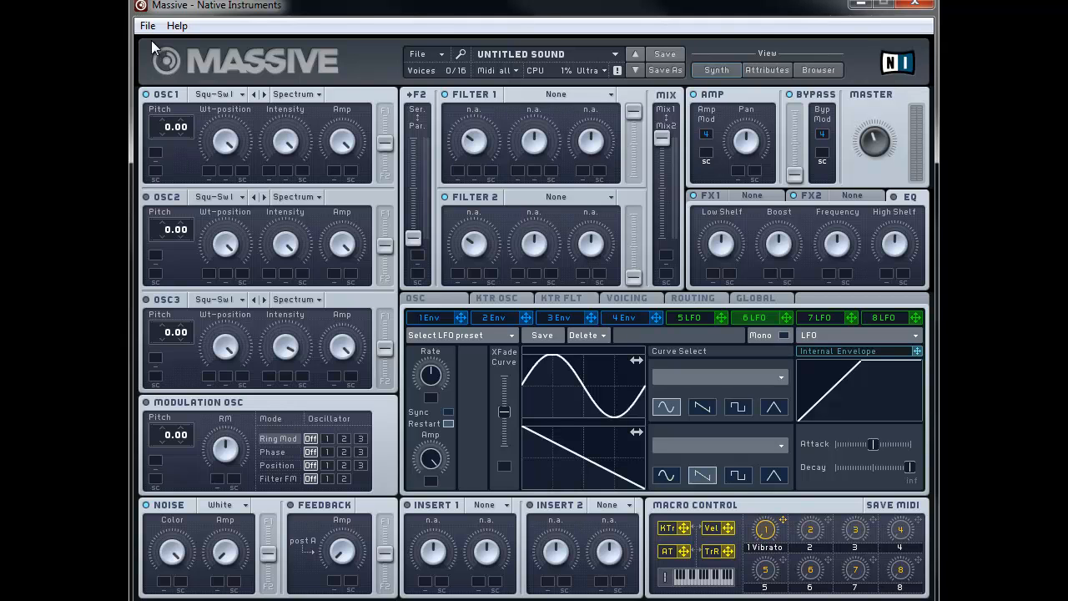
click(212, 96)
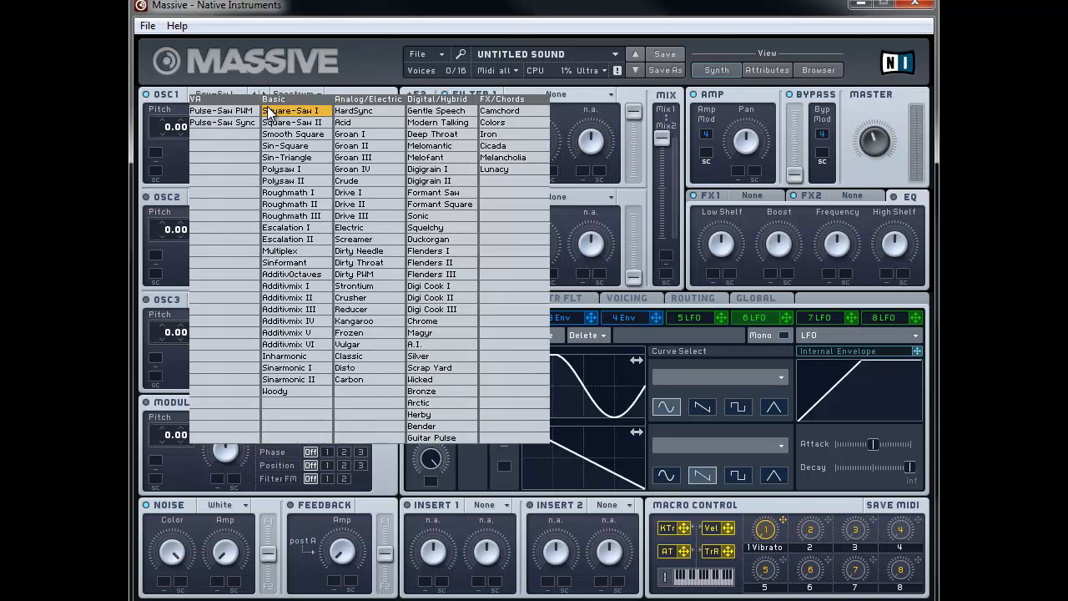
click(271, 111)
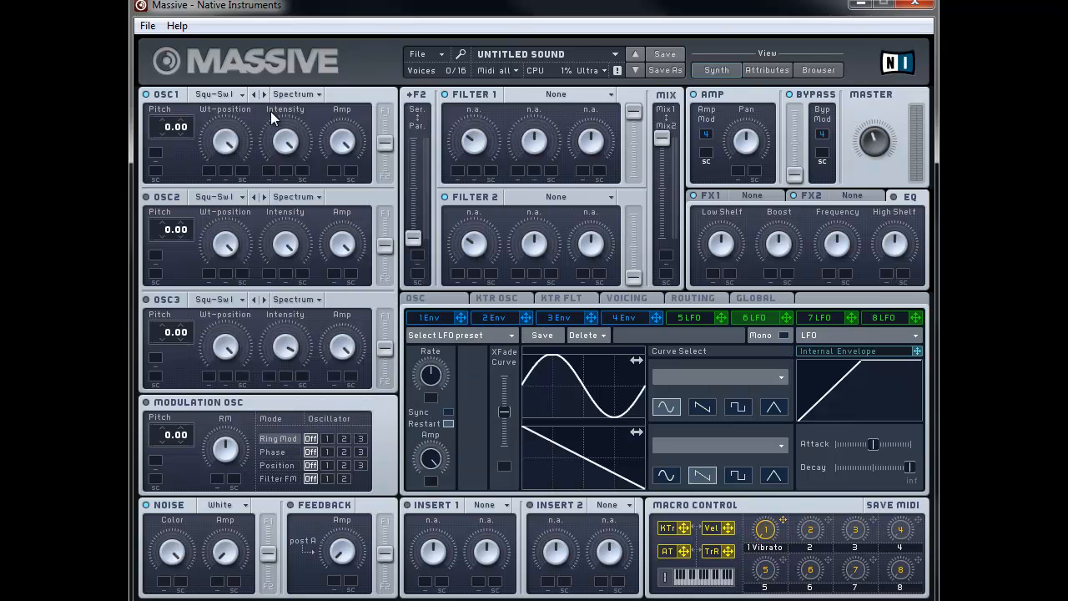
drag(381, 144, 393, 108)
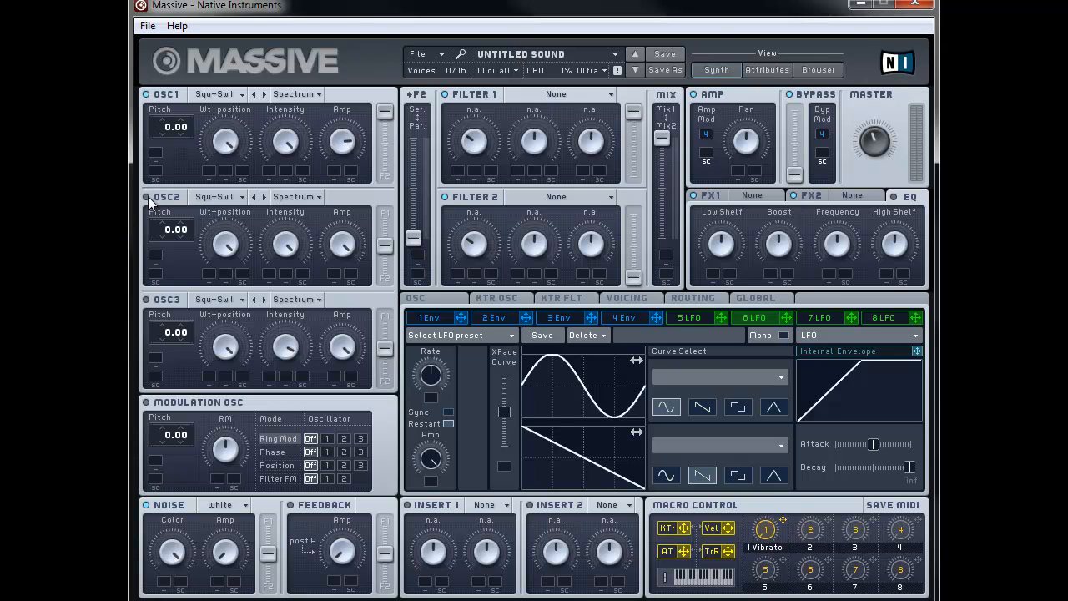
- Set oscillator 2 to Pulse-Saw PWM with reduced Pls-Saw Pos and pitch -12.00, and route it and the noise fully to filter 1
click(221, 199)
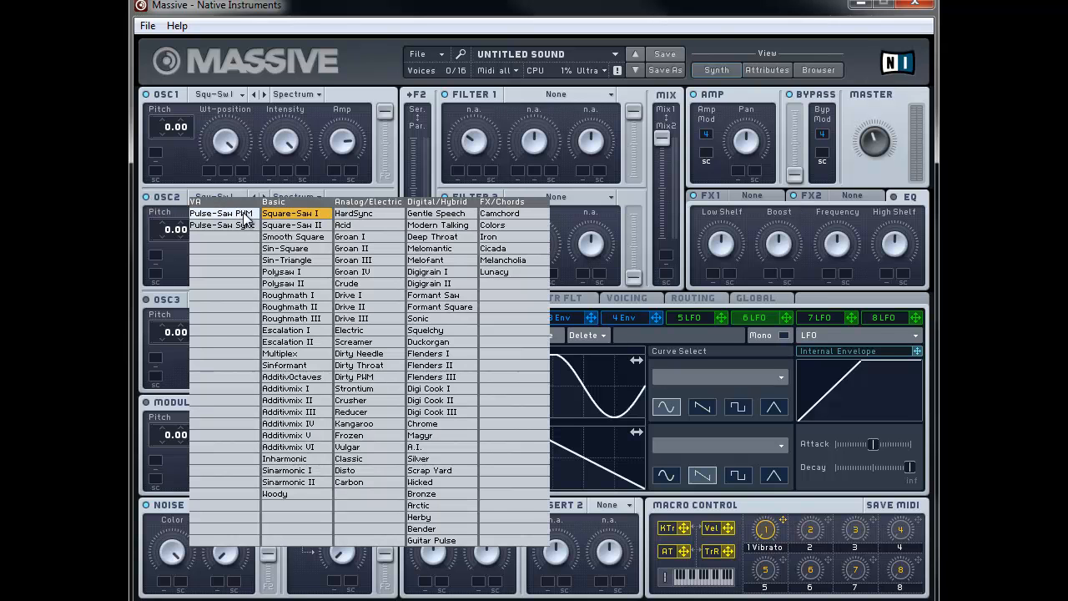
click(245, 214)
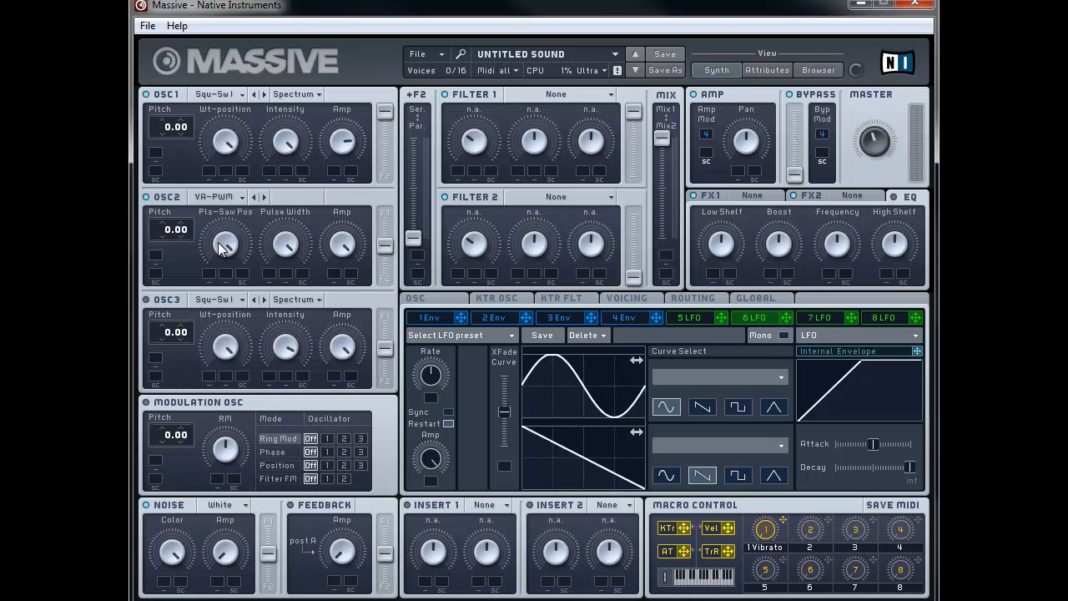
drag(219, 252, 212, 275)
drag(385, 245, 392, 186)
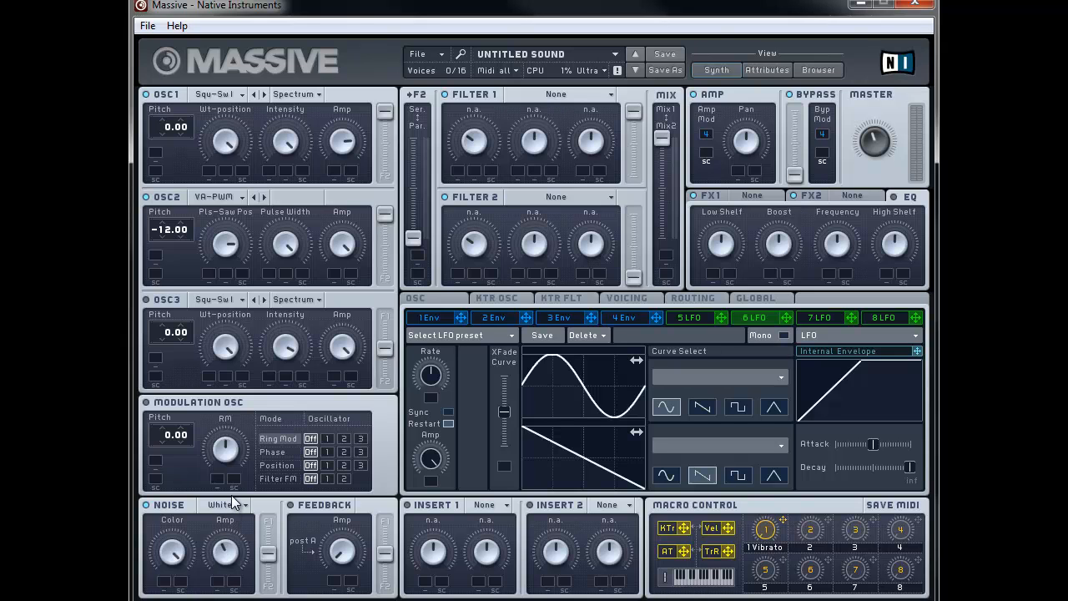
drag(268, 555, 275, 505)
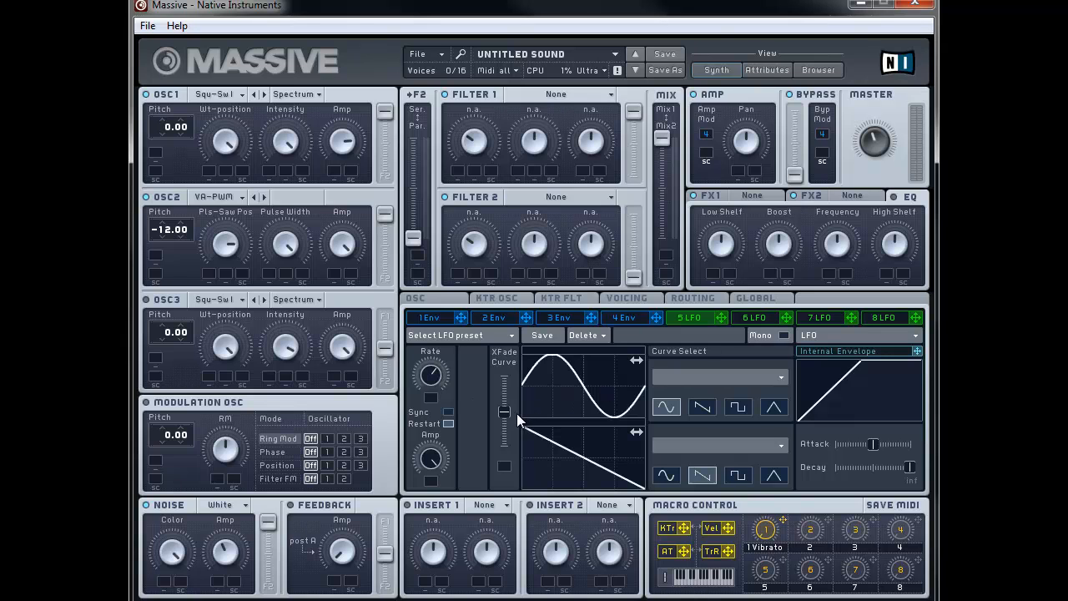
- Shift the phase of LFO 5's sine curve, crossfaded fully to that curve, and assign LFO 5 to oscillator 1's pitch
drag(579, 384, 612, 388)
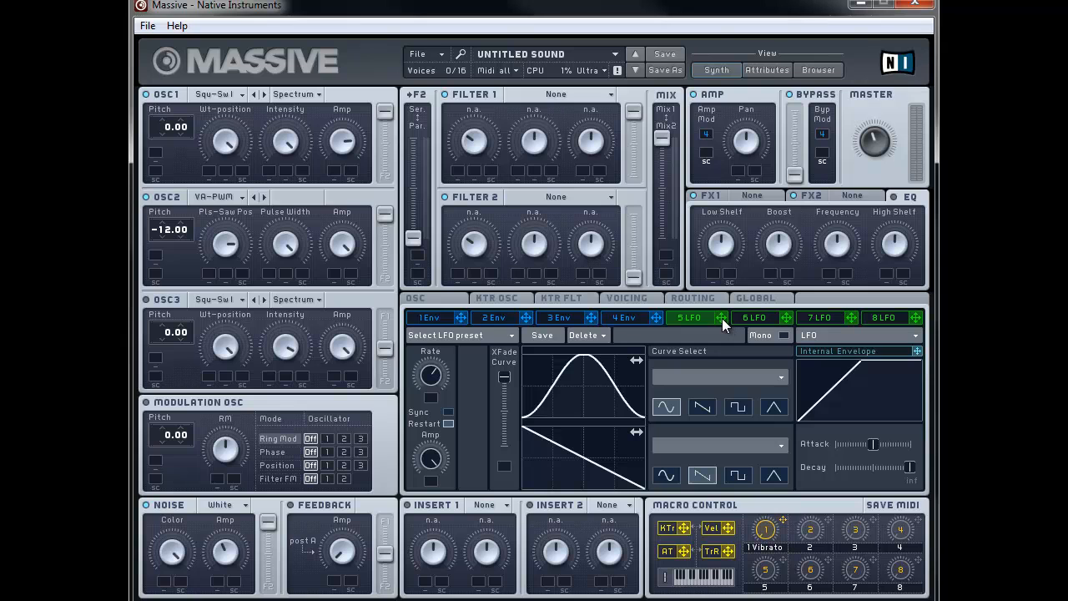
drag(722, 318, 225, 145)
drag(154, 157, 154, 158)
- Assign LFO 6 to oscillator 2's pitch and set the pitch modulation amounts to 0.04 for oscillator 1 and 0.16 for oscillator 2
click(758, 320)
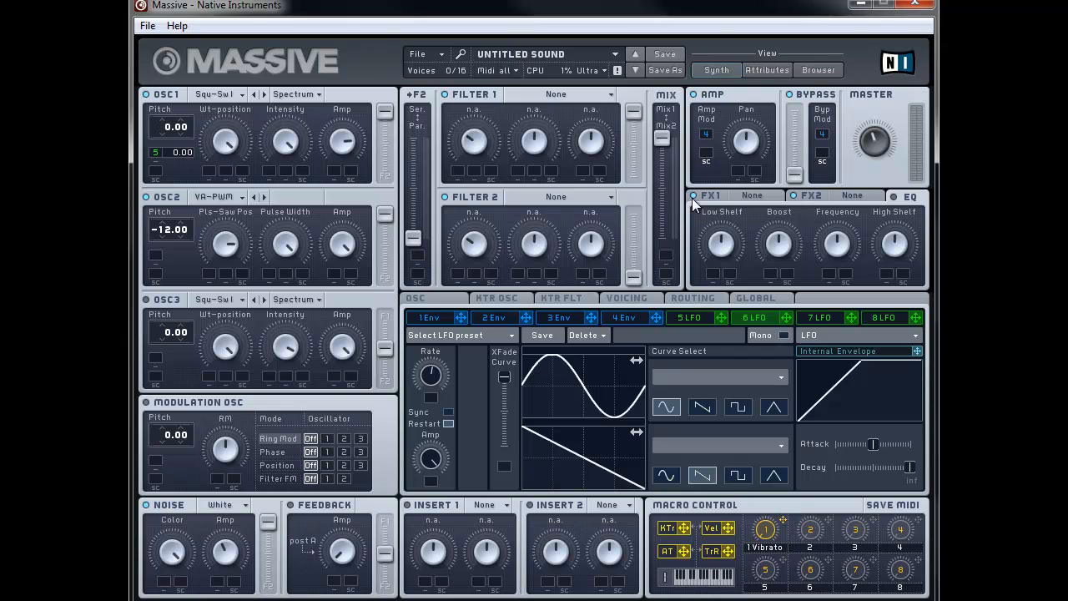
drag(780, 322, 731, 298)
drag(158, 255, 158, 255)
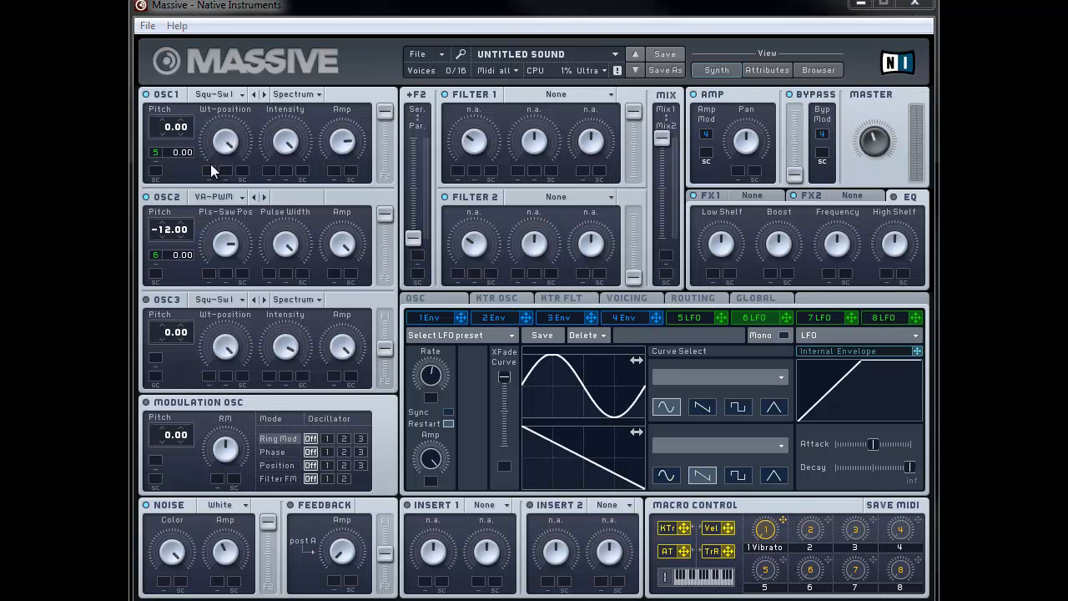
drag(192, 152, 192, 149)
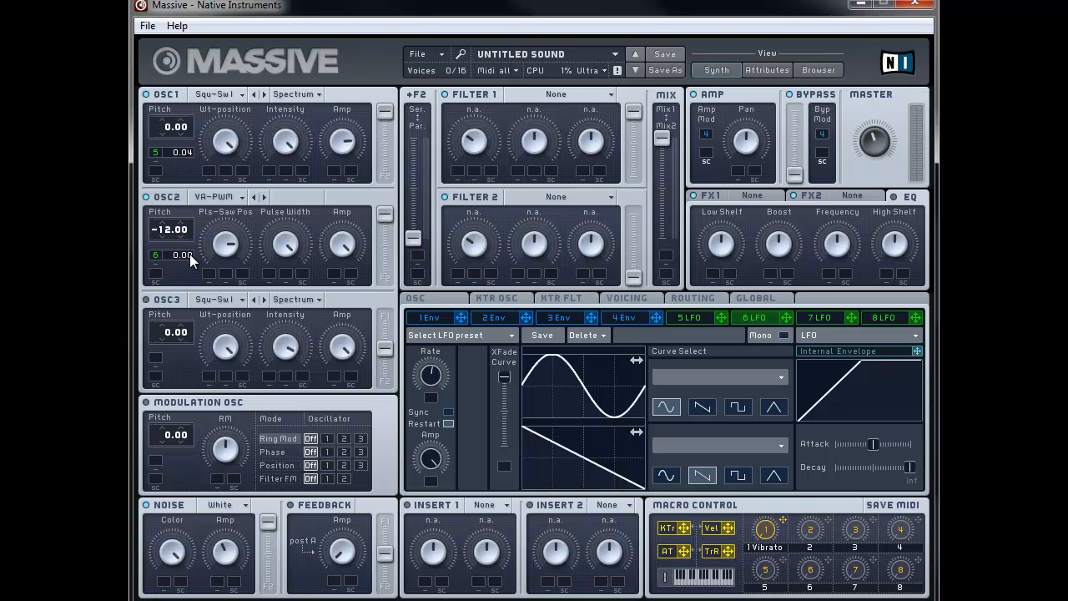
drag(189, 254, 195, 230)
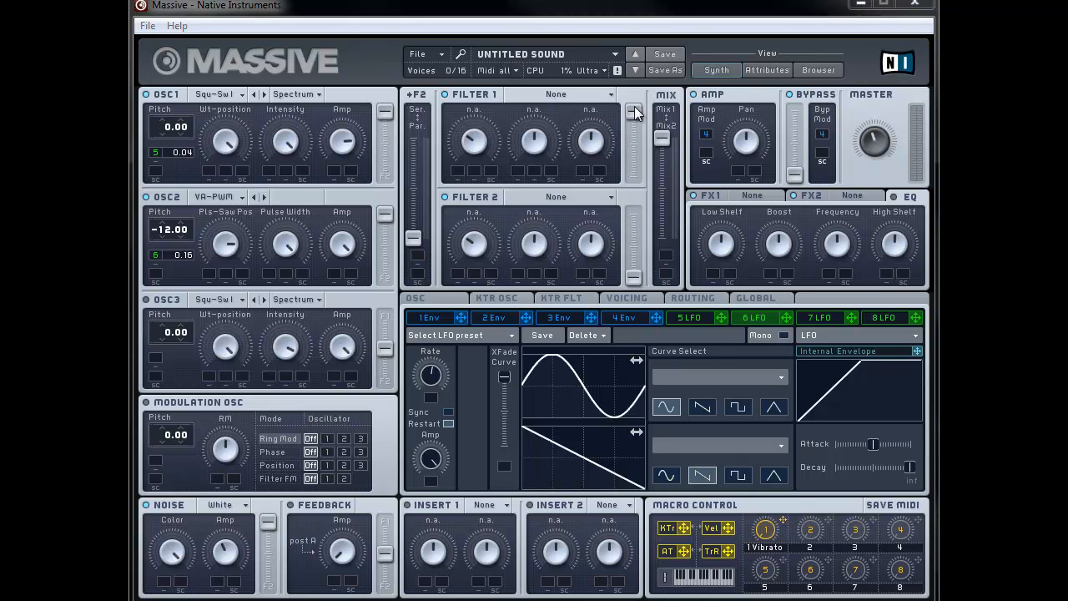
- Set filter 1 to Lowpass 4 and route the two filters fully in series
click(552, 96)
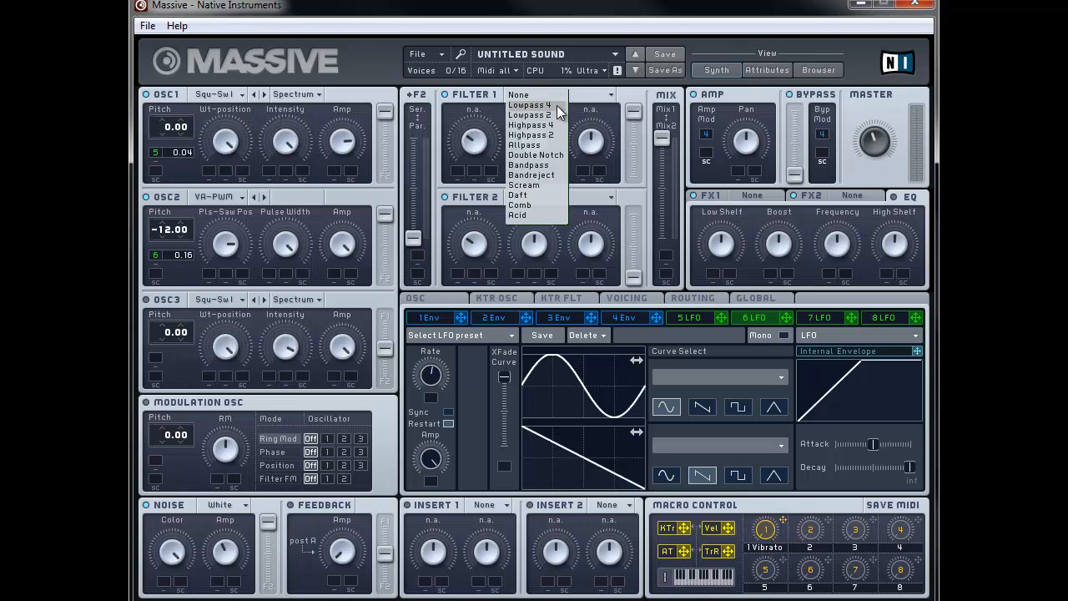
click(557, 105)
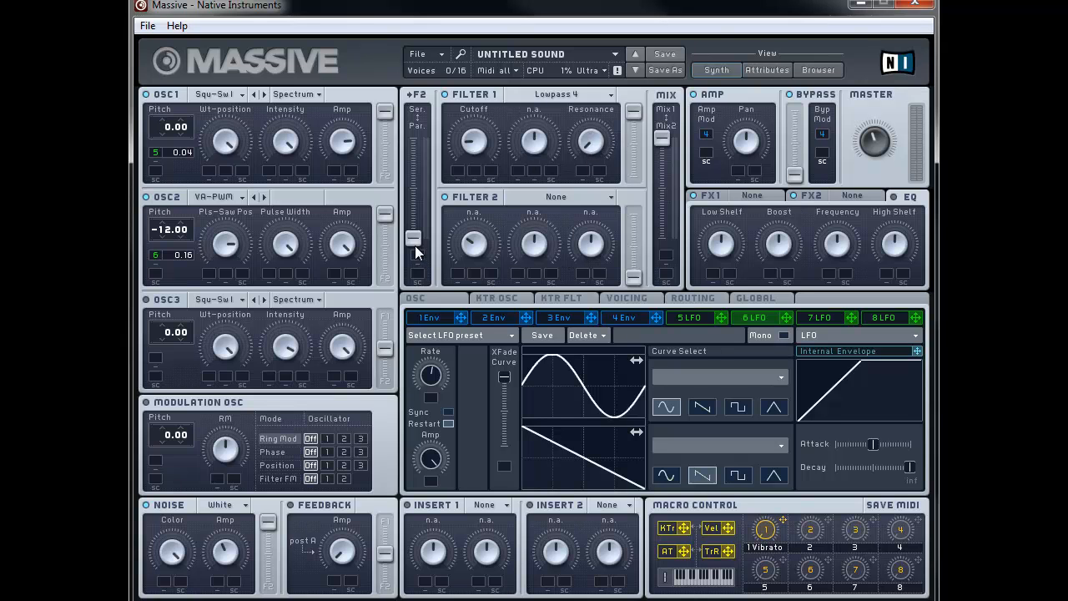
drag(413, 238, 426, 187)
- Set filter 2 to Highpass 2 with its cutoff lowered and output raised fully, and move the filter mix fully to Mix2
click(562, 197)
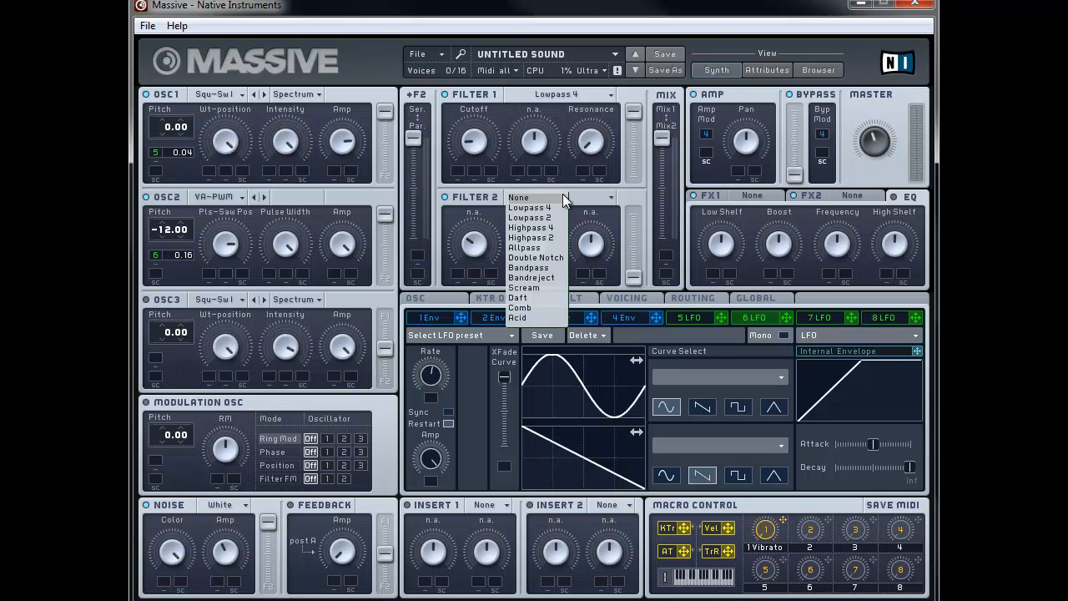
click(552, 239)
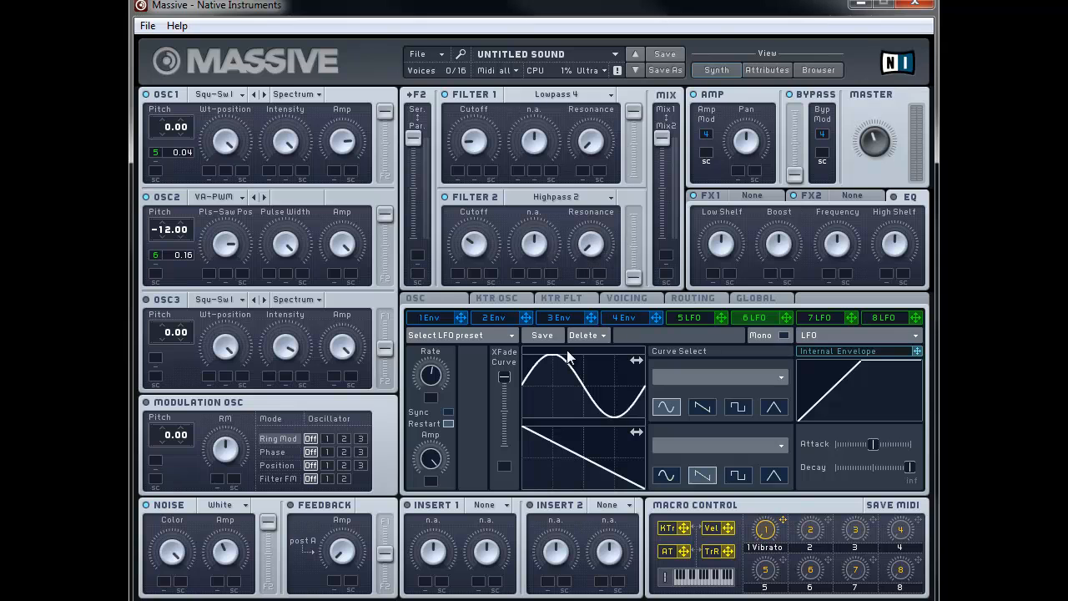
drag(462, 246, 457, 337)
drag(468, 258, 471, 244)
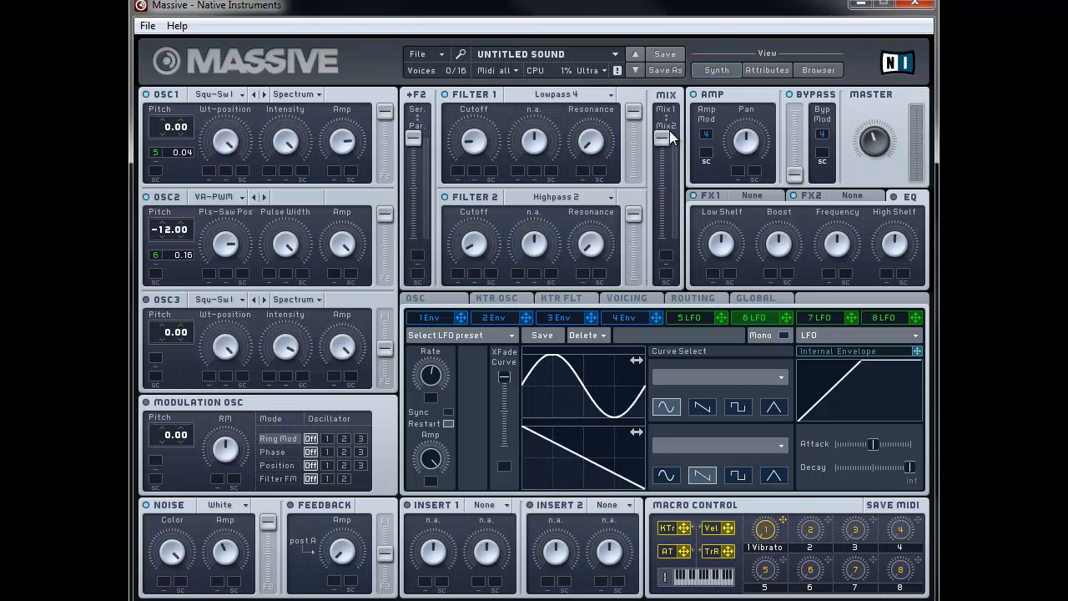
drag(666, 136, 663, 282)
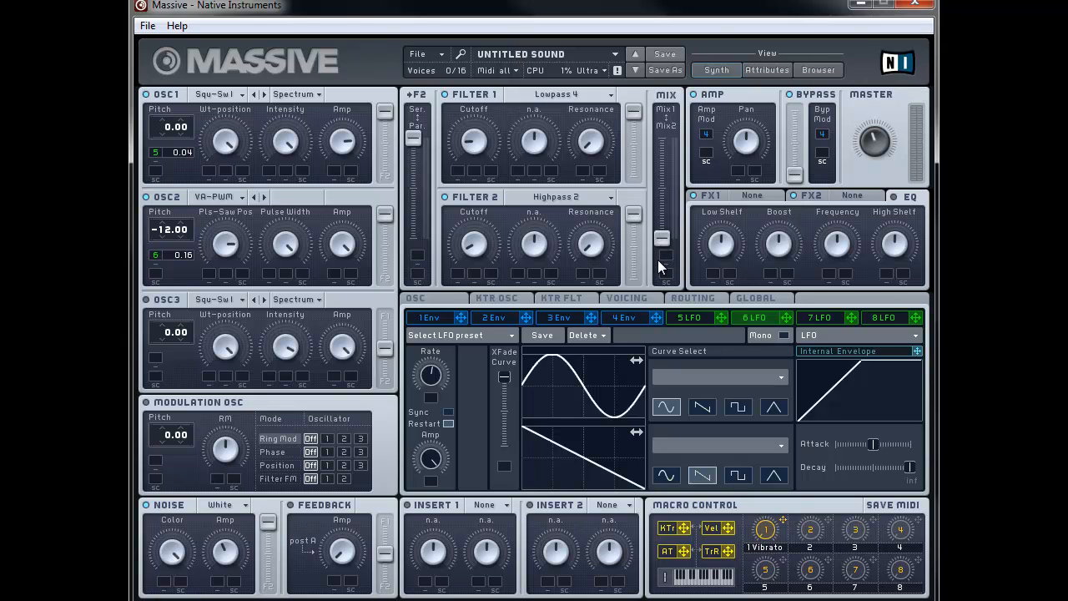
- Lengthen envelope 1's decay and release, and assign it to filter 1's cutoff with an upward modulation range
click(419, 317)
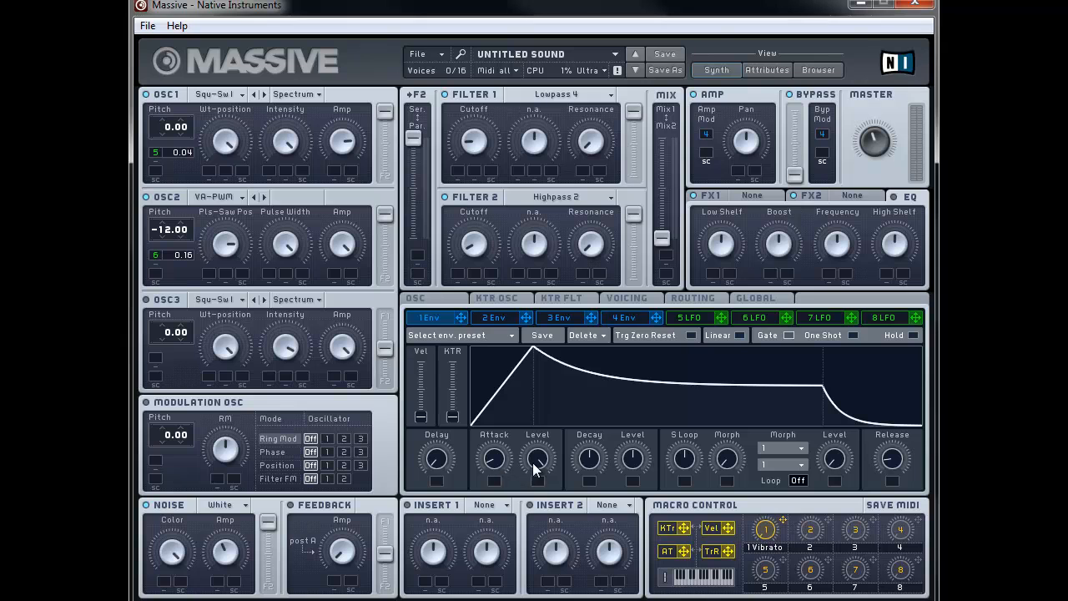
drag(577, 461, 581, 428)
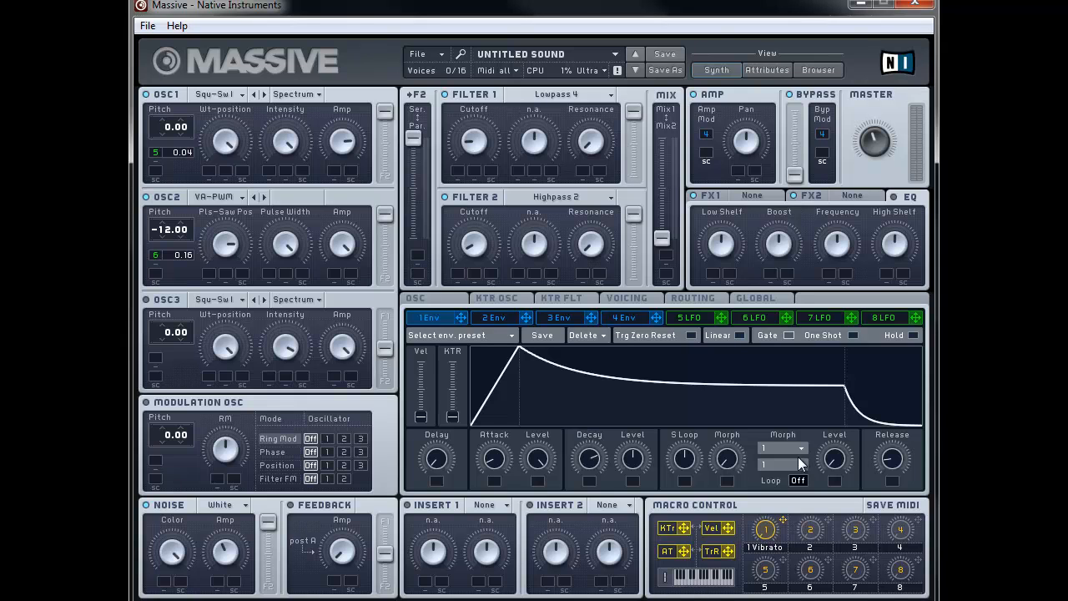
drag(903, 463, 895, 440)
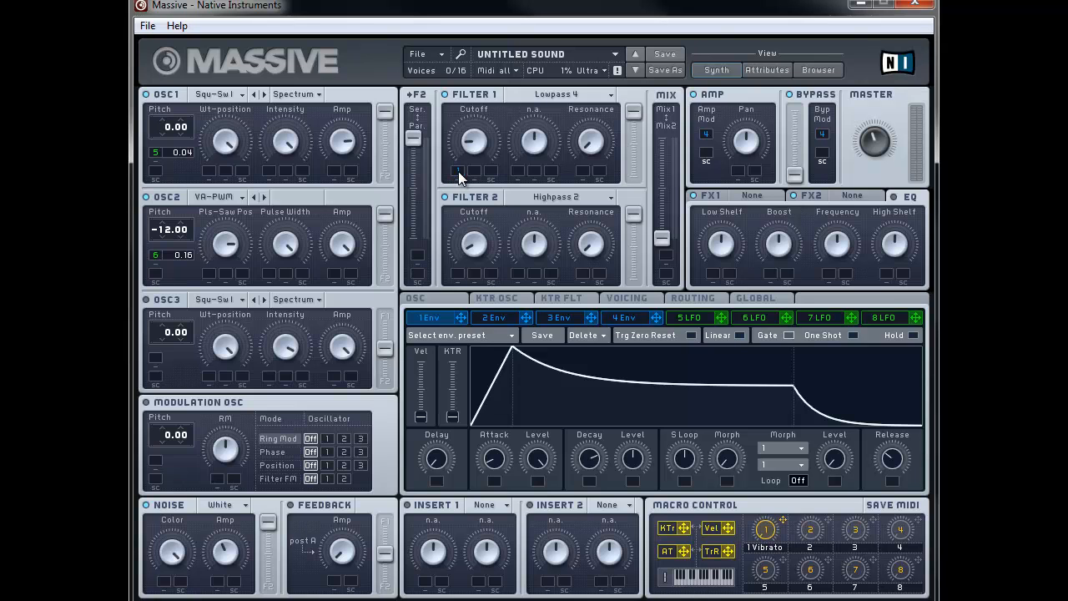
drag(459, 169, 457, 127)
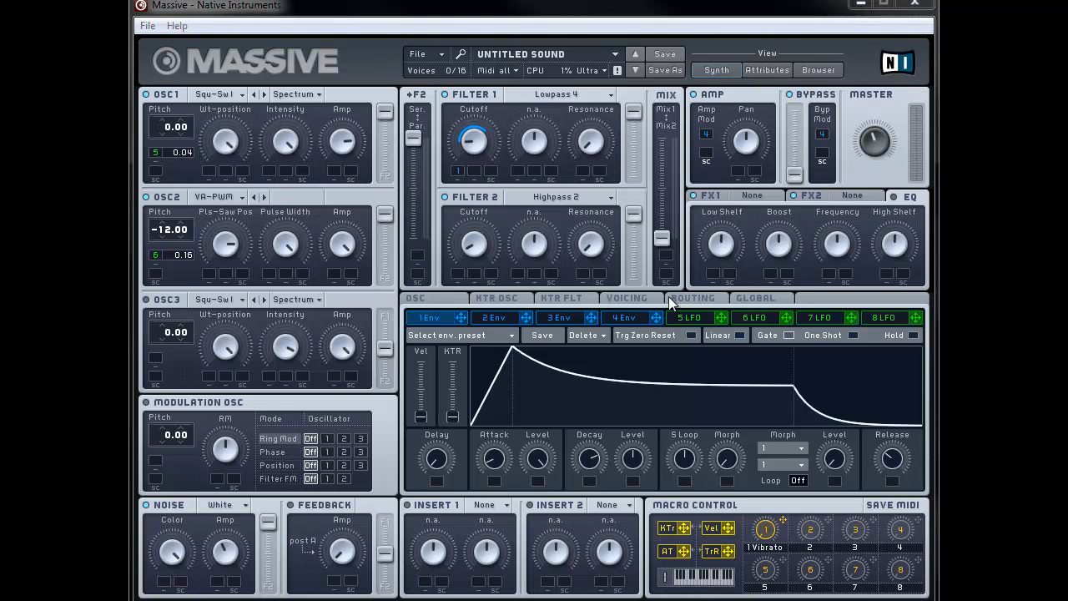
- Shorten envelope 4's attack and decay to their minimum and lengthen its release
click(631, 318)
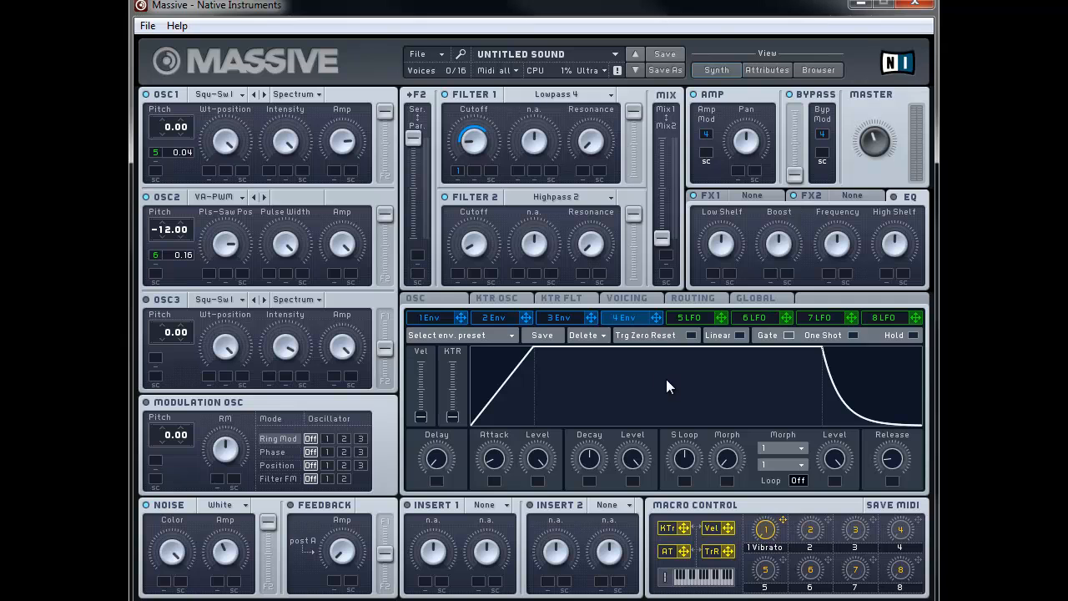
drag(494, 462, 489, 507)
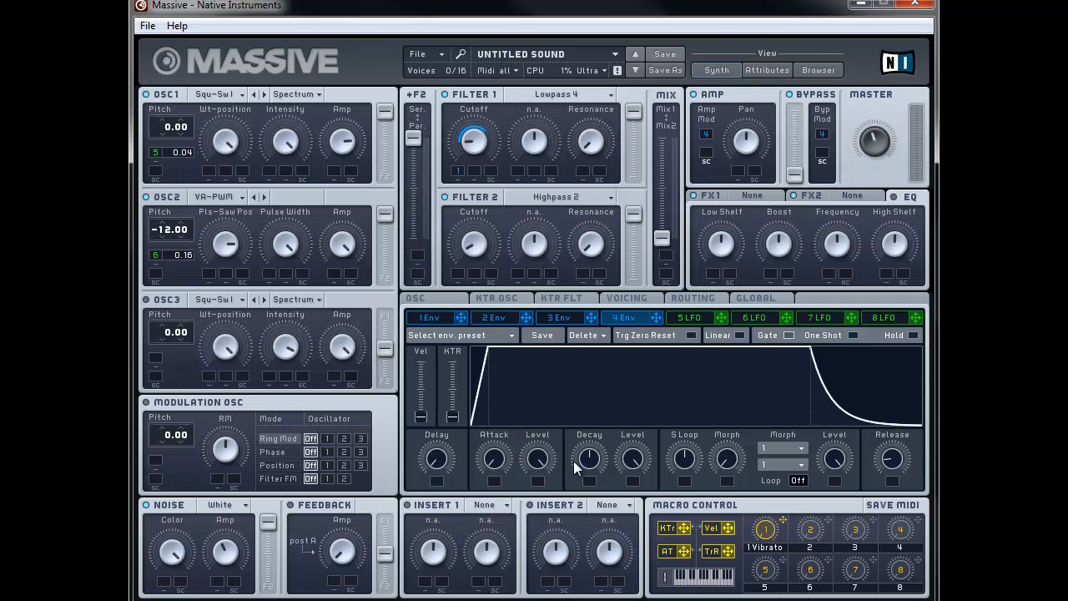
drag(601, 459, 597, 549)
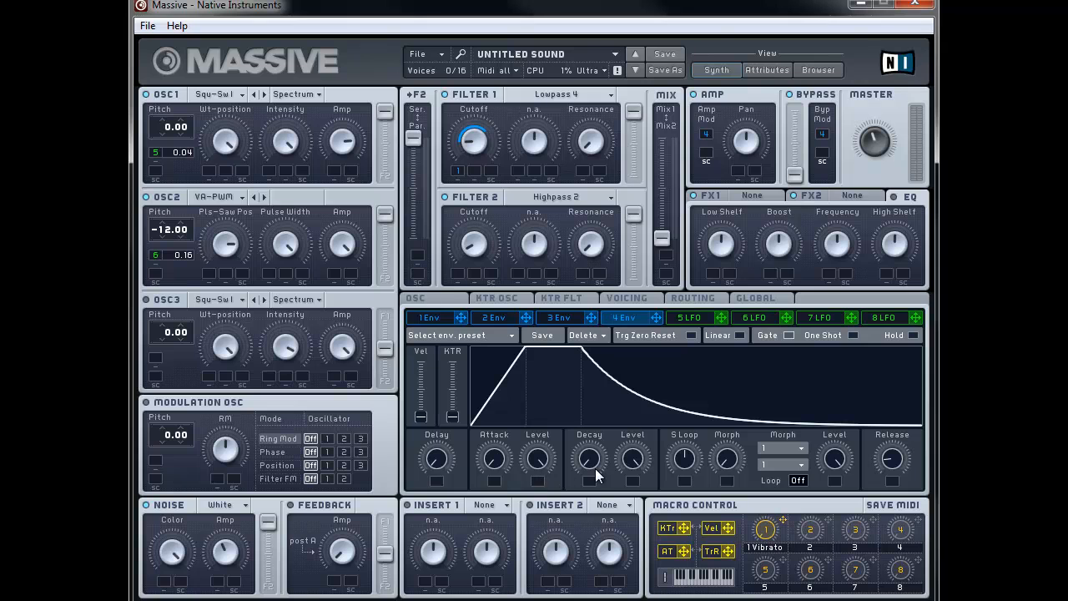
drag(892, 458, 908, 429)
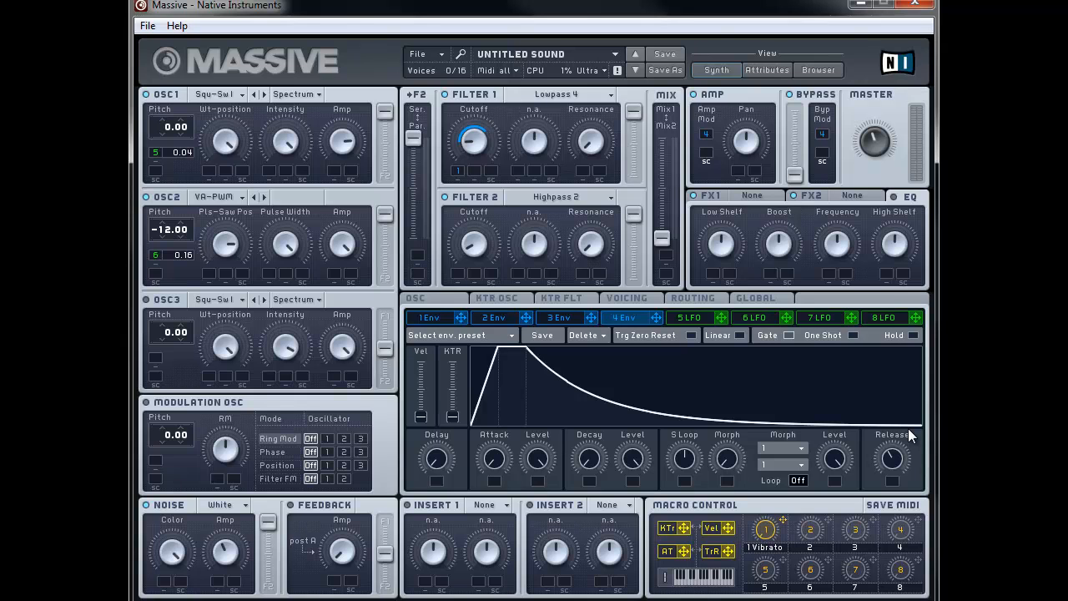
drag(909, 429, 912, 422)
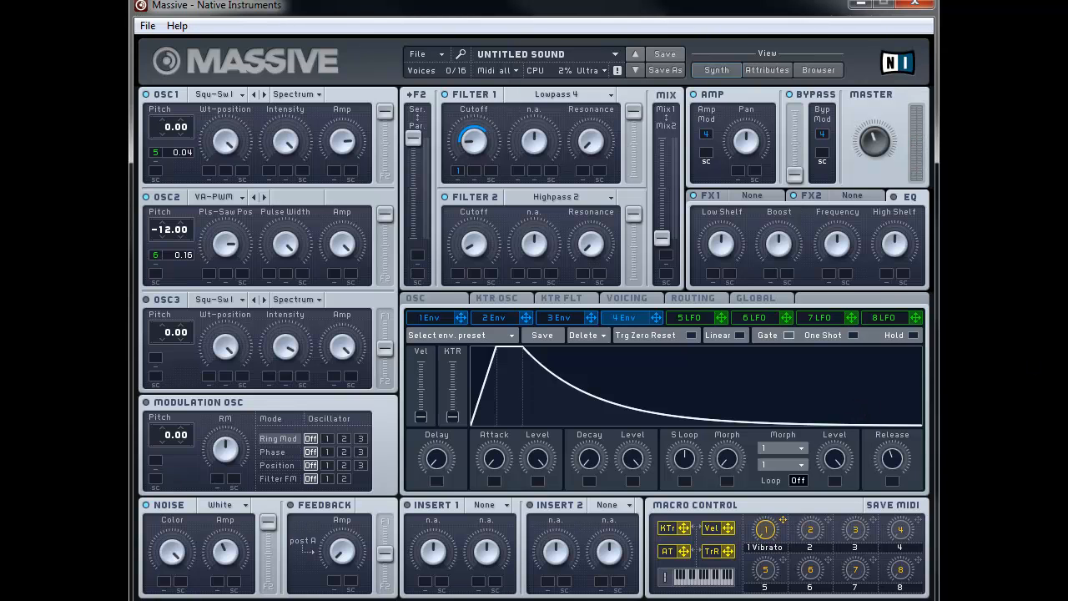
- Open the OSC settings page and set effect 1 to Brauner Tube
click(432, 300)
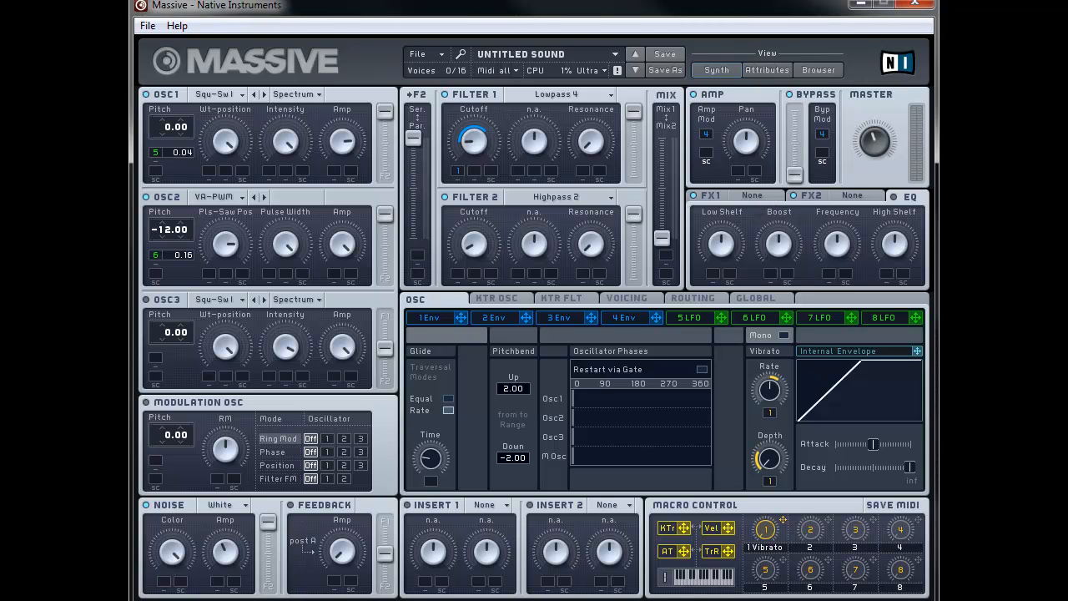
click(726, 197)
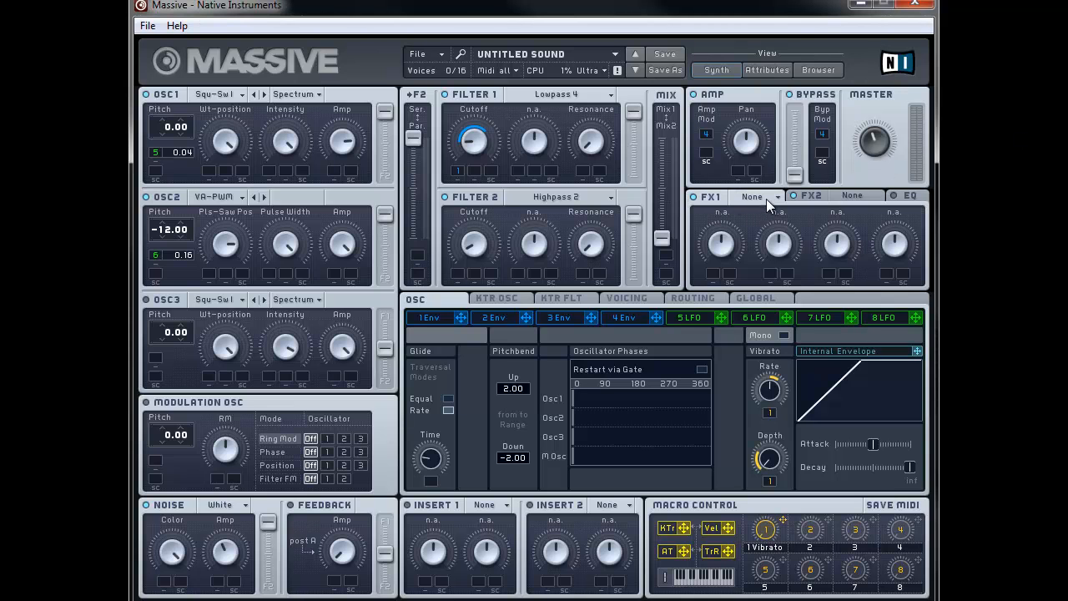
click(773, 198)
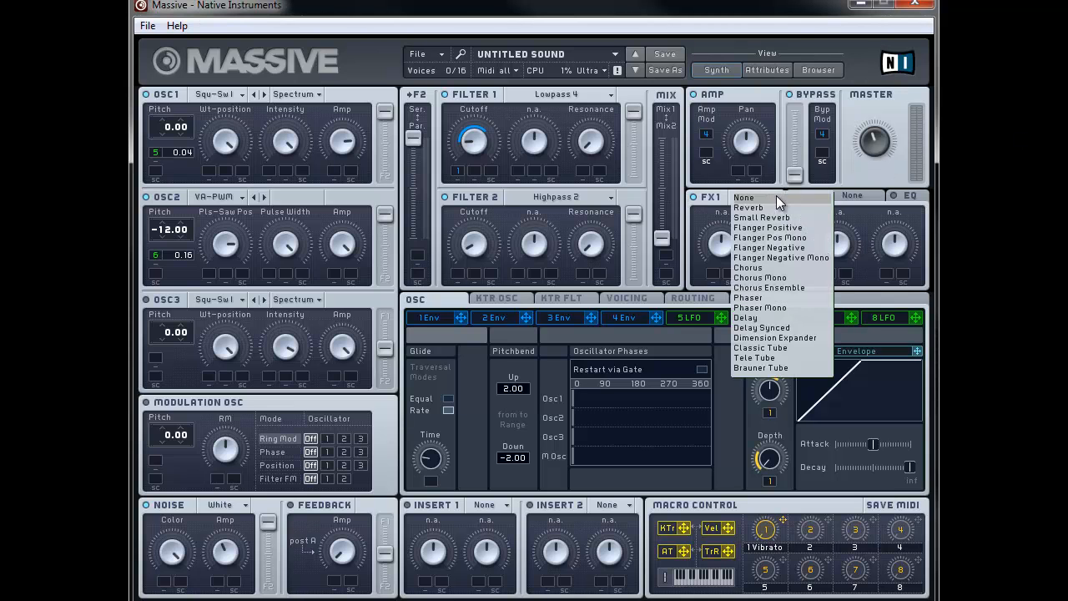
click(758, 370)
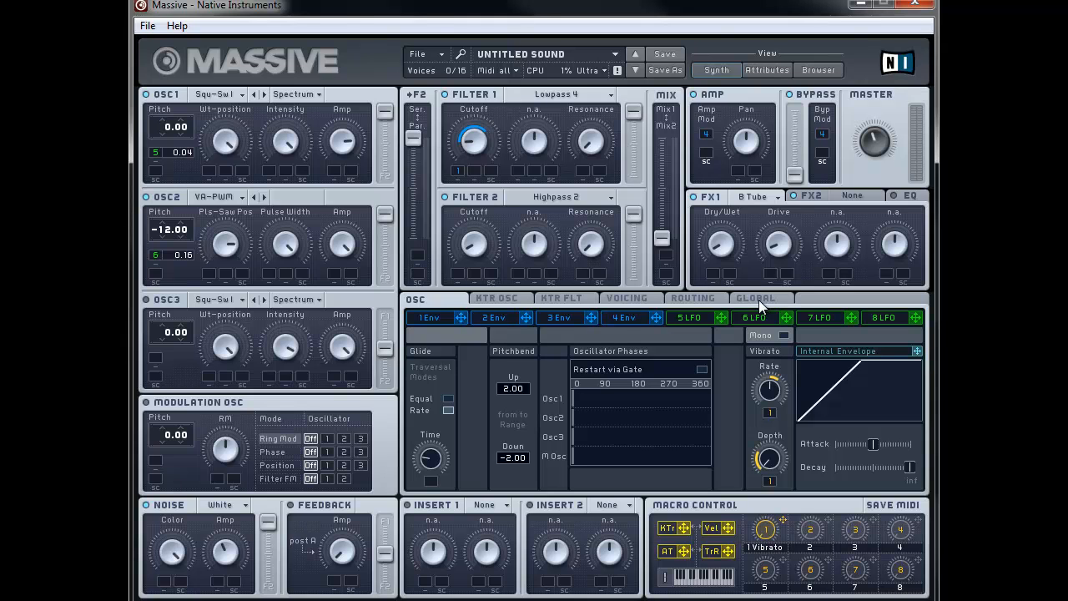
- Set effect 2 to Reverb and lower its dry/wet amount
click(840, 197)
click(875, 196)
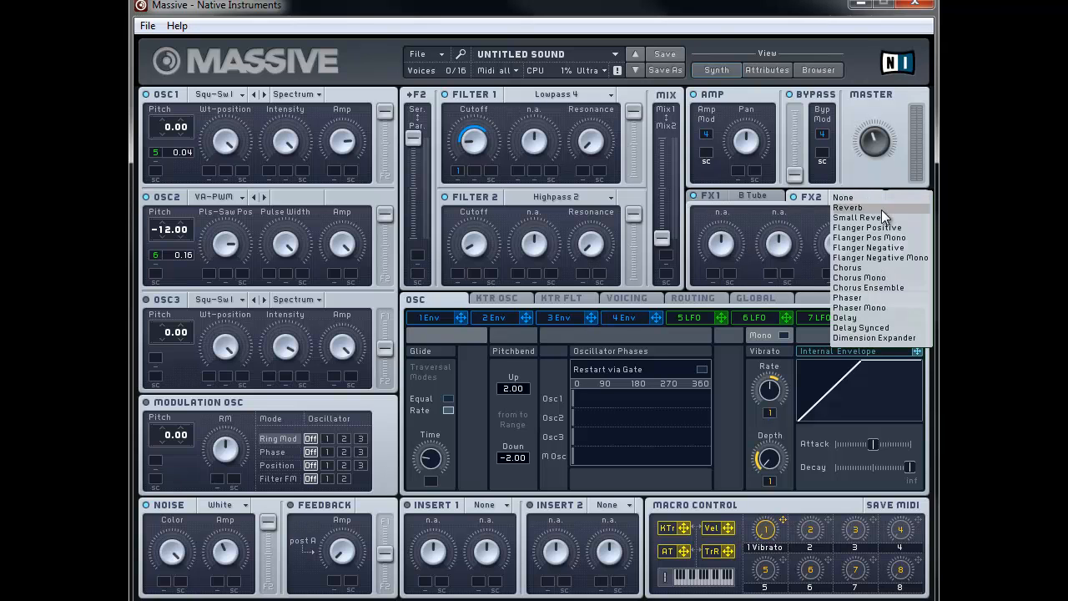
click(874, 208)
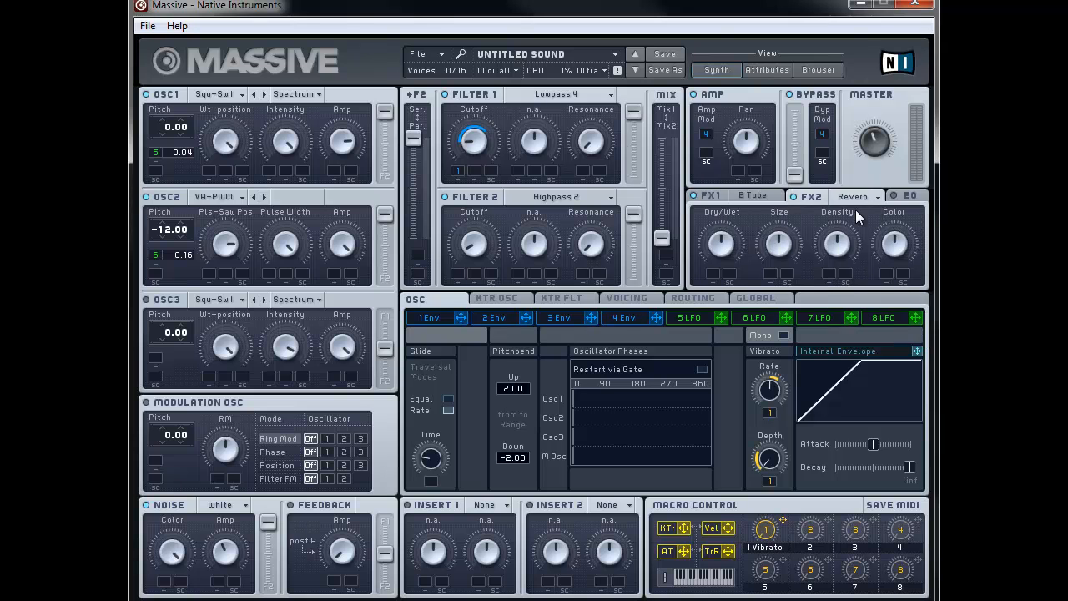
drag(718, 266, 703, 299)
- Open the equalizer settings
click(908, 197)
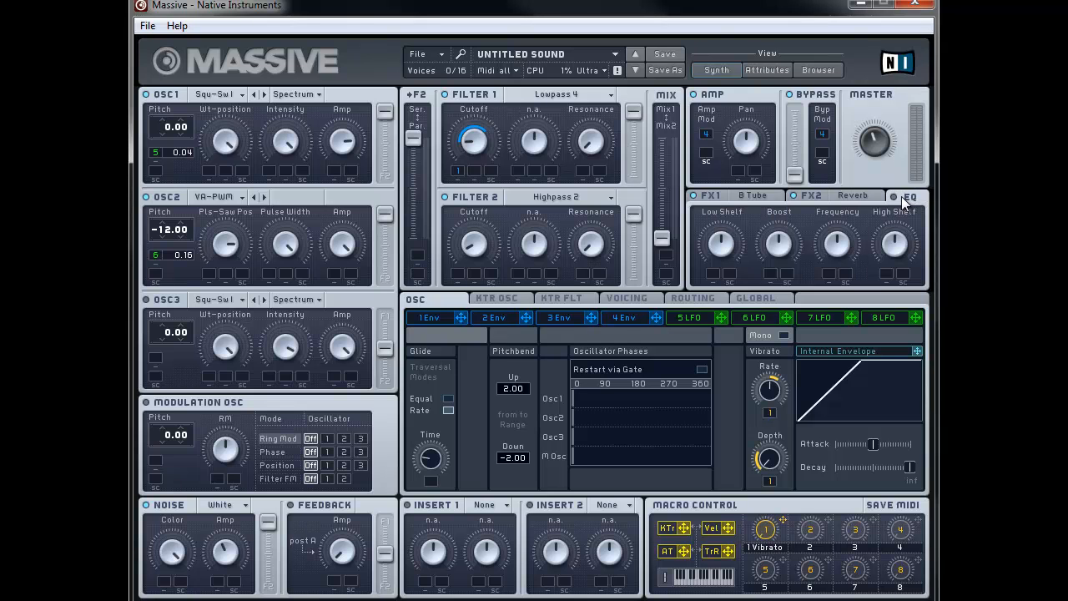